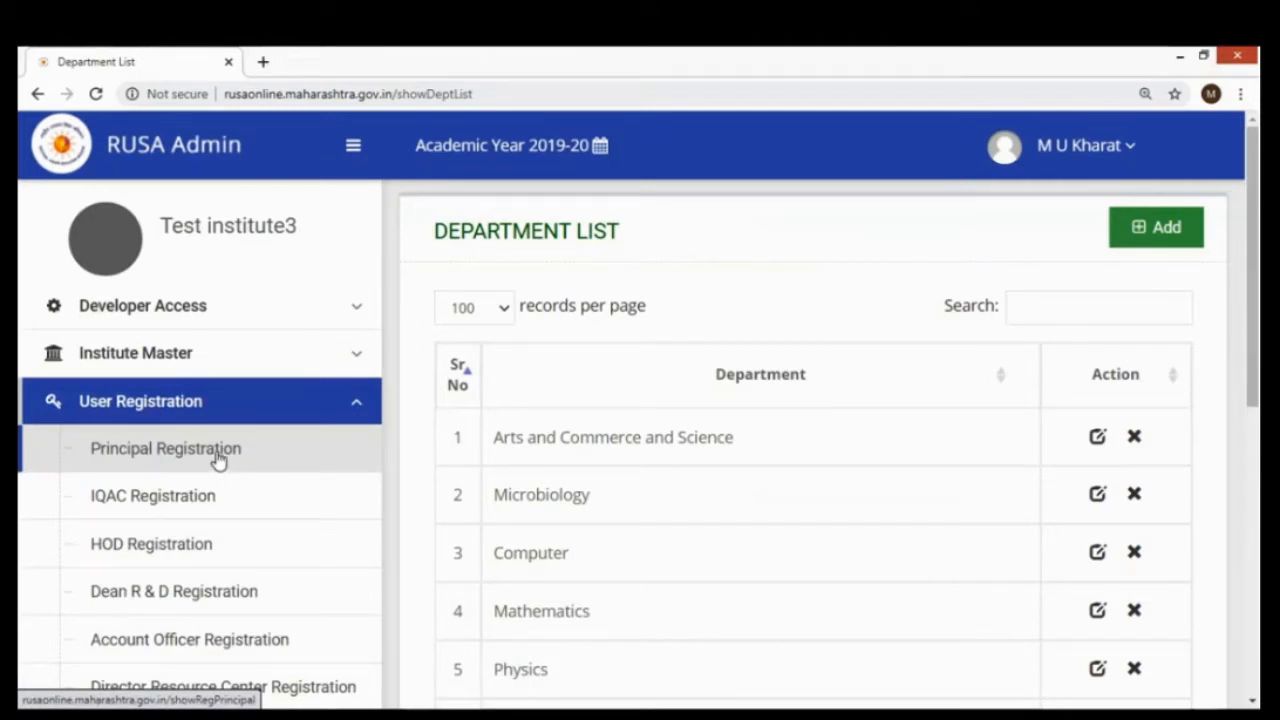
Open the Principal Registration form and review all its fields, from the name down to the assigned roles.
{"action": "left_click", "coordinate": [218, 459]}
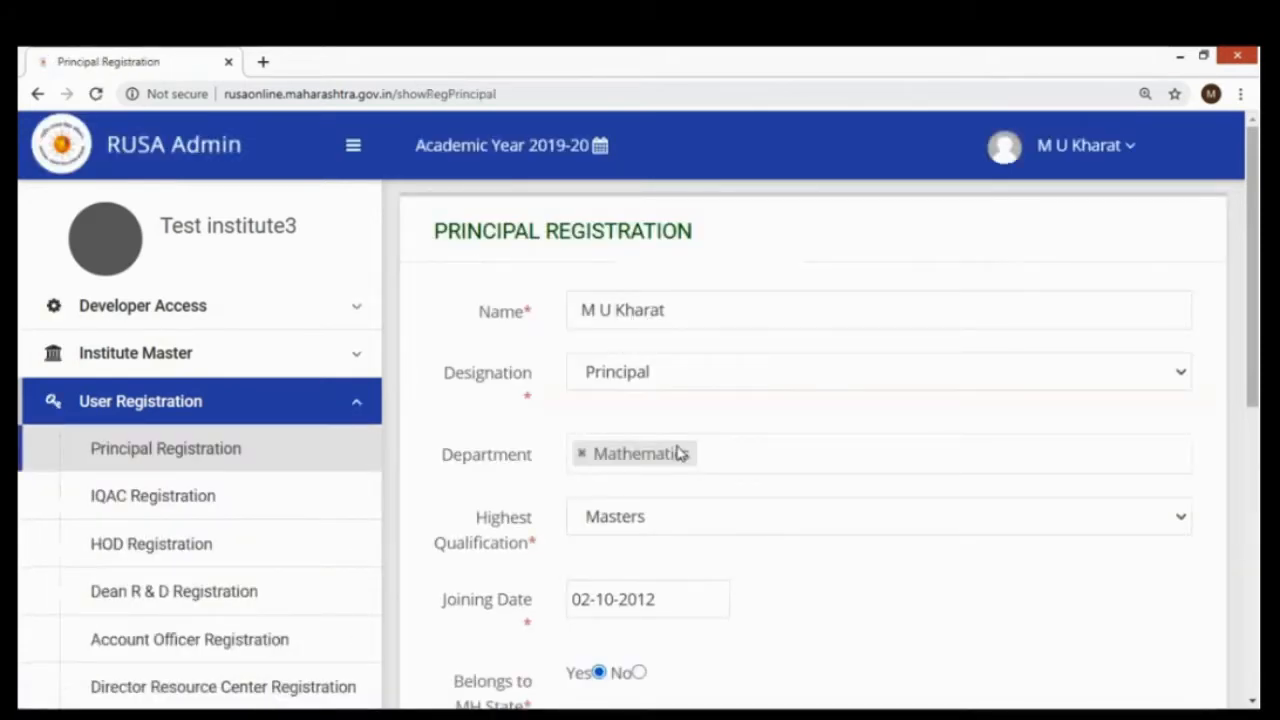
{"action": "scroll", "coordinate": [674, 451], "scroll_direction": "down", "scroll_amount": 1}
{"action": "scroll", "coordinate": [660, 430], "scroll_direction": "down", "scroll_amount": 1}
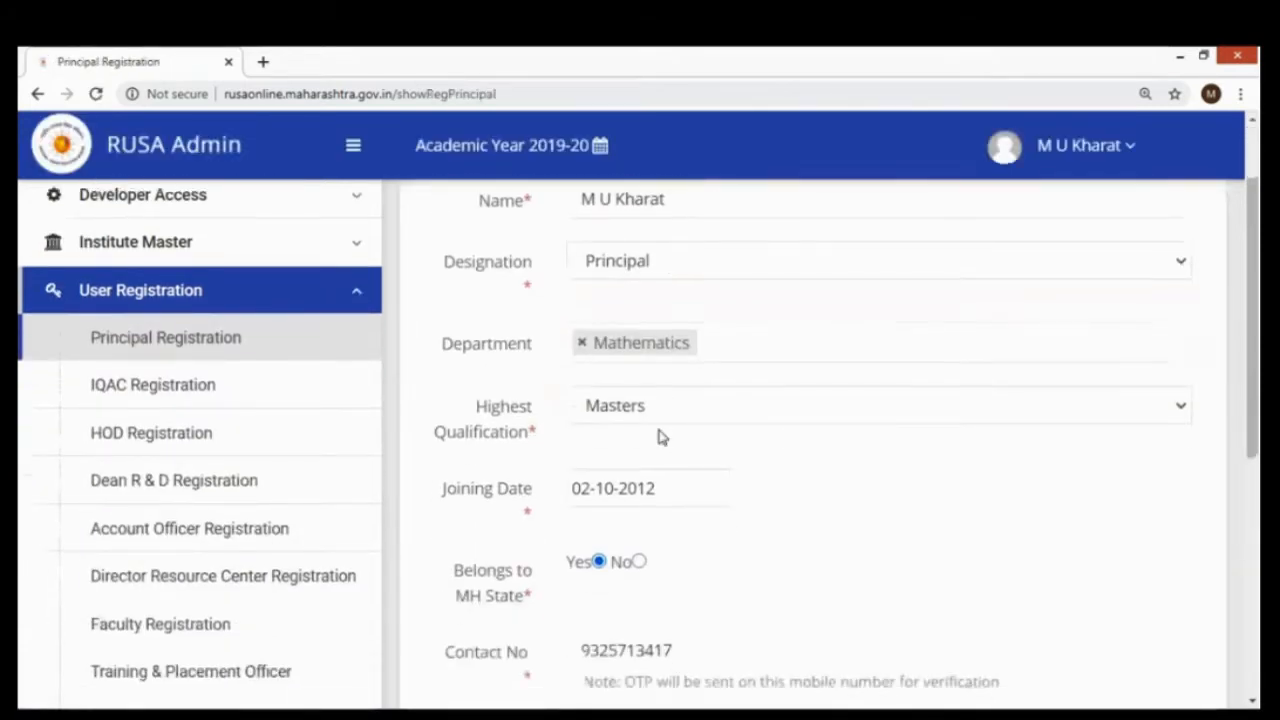
{"action": "scroll", "coordinate": [694, 484], "scroll_direction": "down", "scroll_amount": 3}
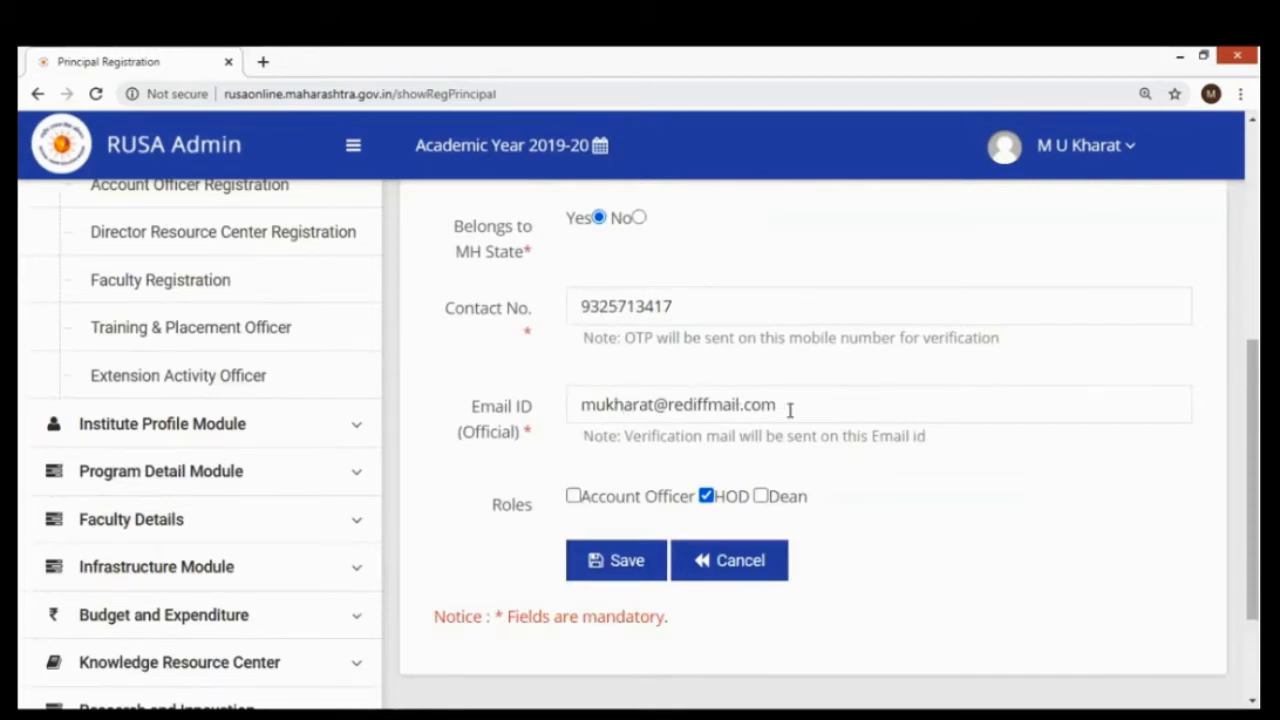
{"action": "scroll", "coordinate": [789, 409], "scroll_direction": "up", "scroll_amount": 3}
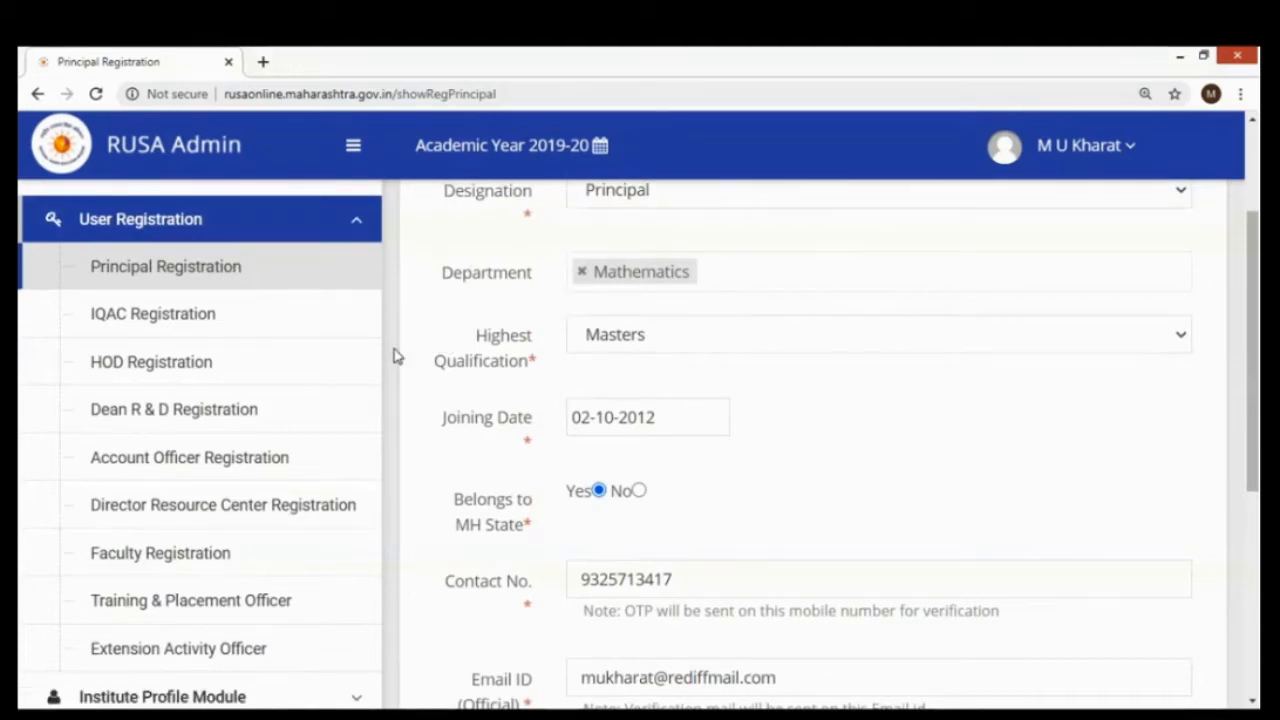
{"action": "scroll", "coordinate": [395, 355], "scroll_direction": "down", "scroll_amount": 4}
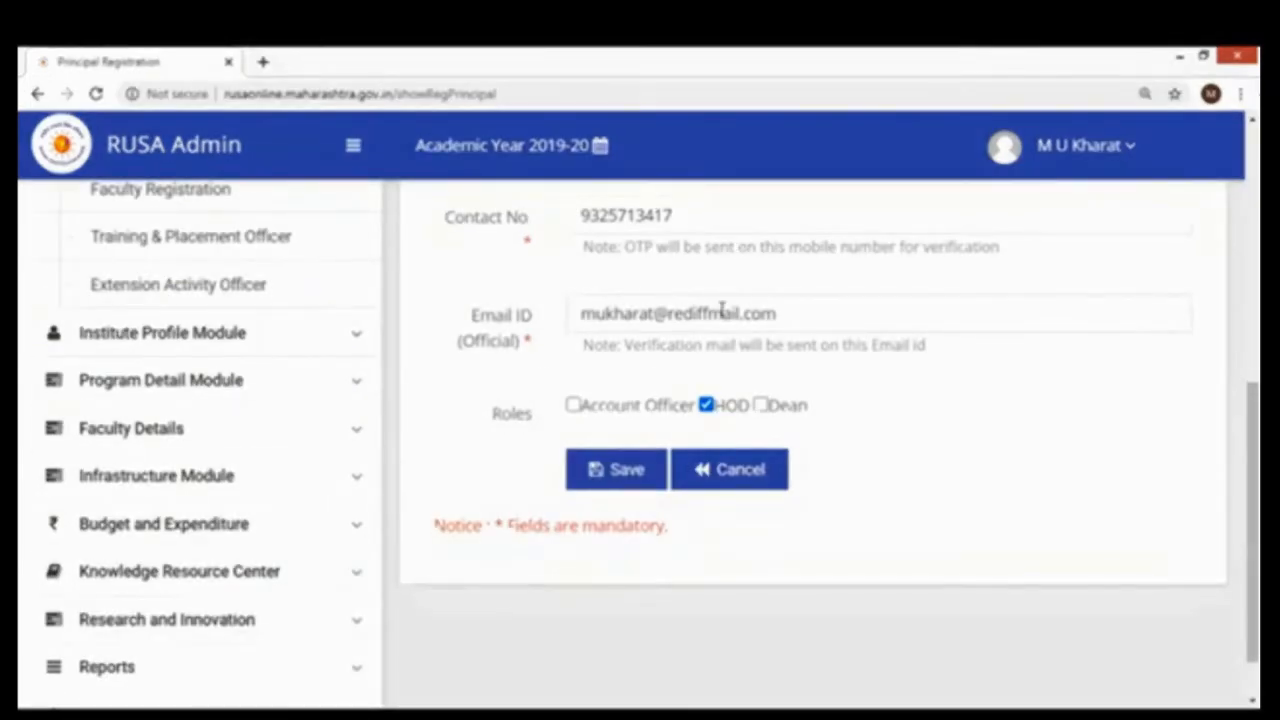
{"action": "scroll", "coordinate": [560, 331], "scroll_direction": "up", "scroll_amount": 5}
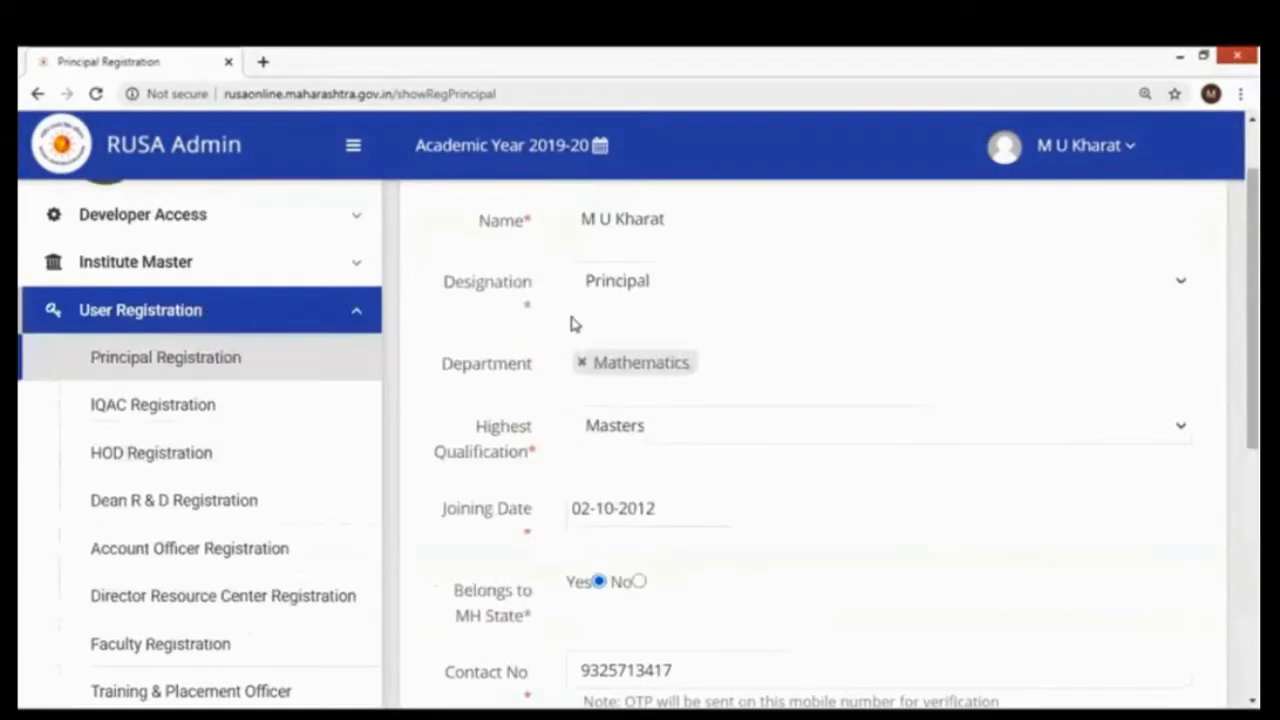
{"action": "scroll", "coordinate": [752, 320], "scroll_direction": "down", "scroll_amount": 4}
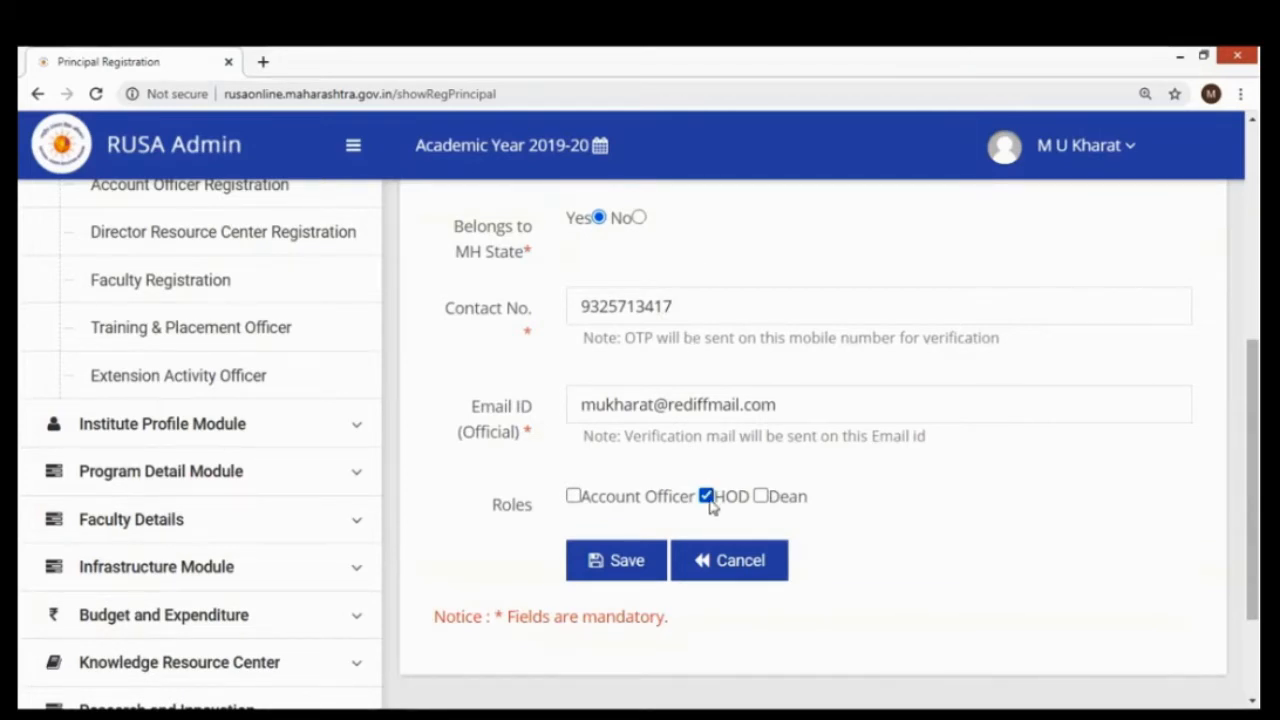
Try assigning the Dean and Account Officer roles to the principal, clearing each one again.
{"action": "left_click", "coordinate": [763, 500]}
{"action": "left_click", "coordinate": [763, 500]}
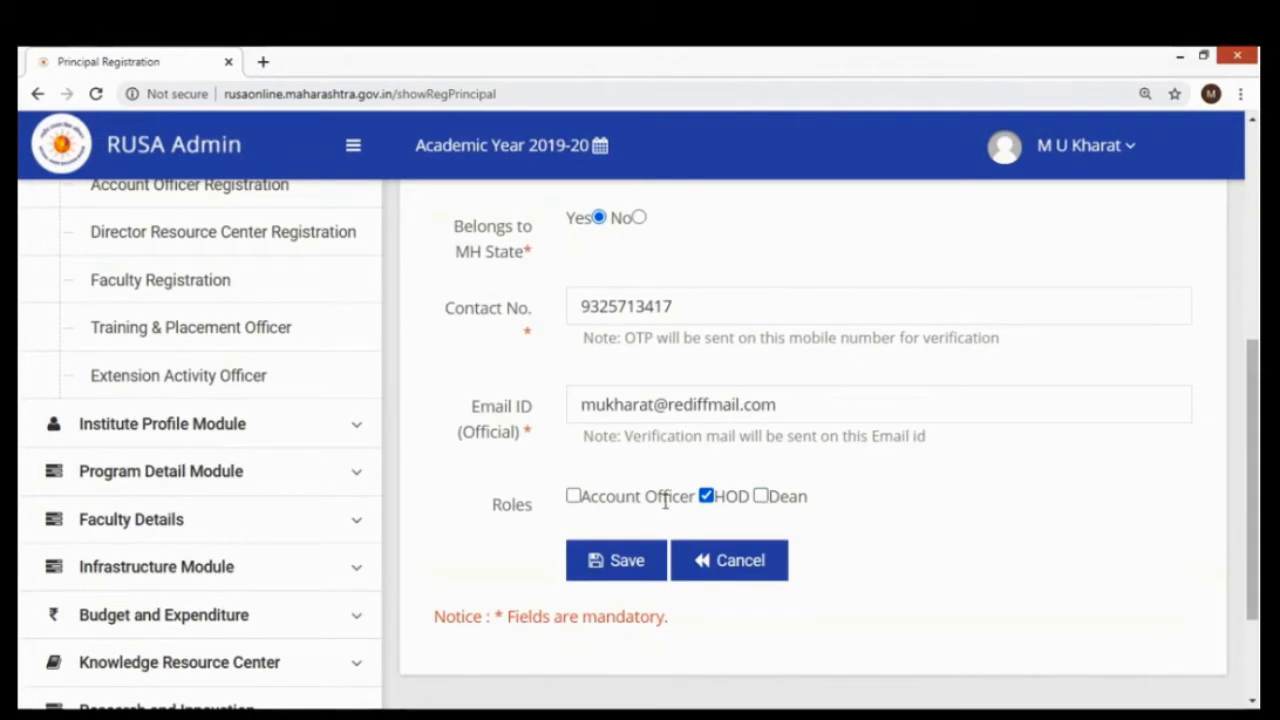
{"action": "left_click", "coordinate": [574, 499]}
{"action": "left_click", "coordinate": [574, 499]}
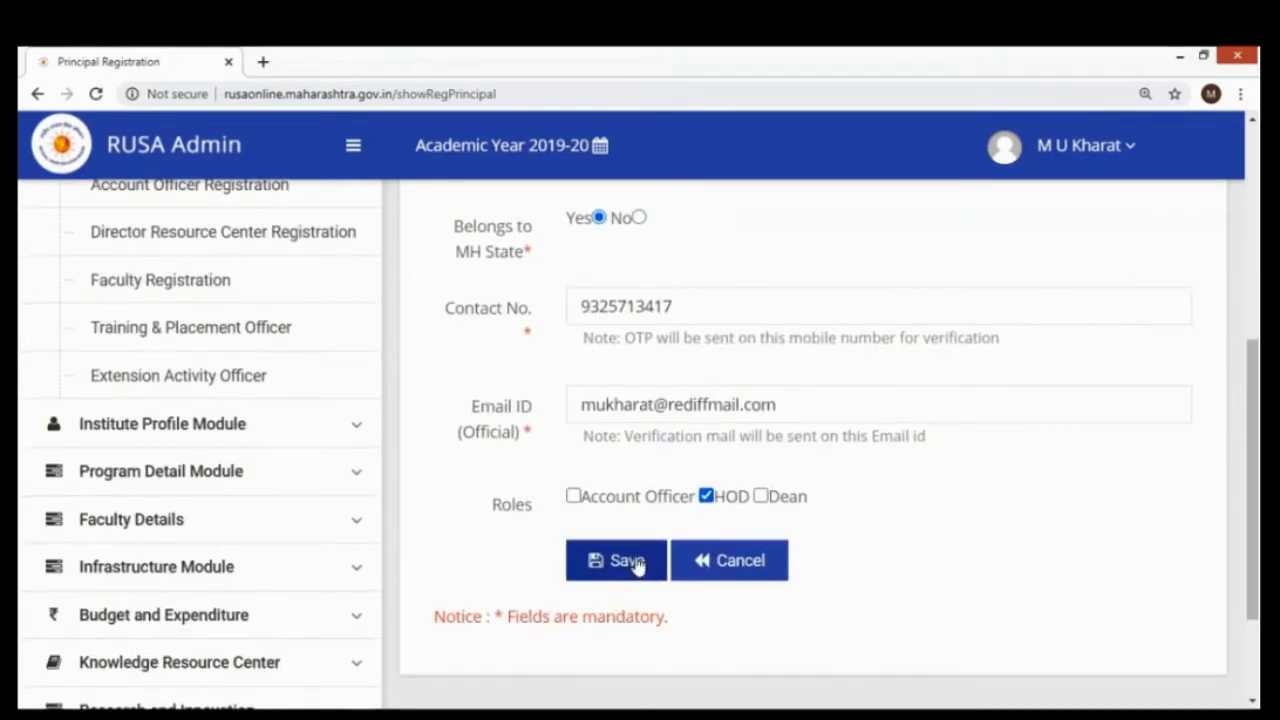
Look over the principal's details once more and cancel the registration form without saving.
{"action": "scroll", "coordinate": [735, 432], "scroll_direction": "up", "scroll_amount": 4}
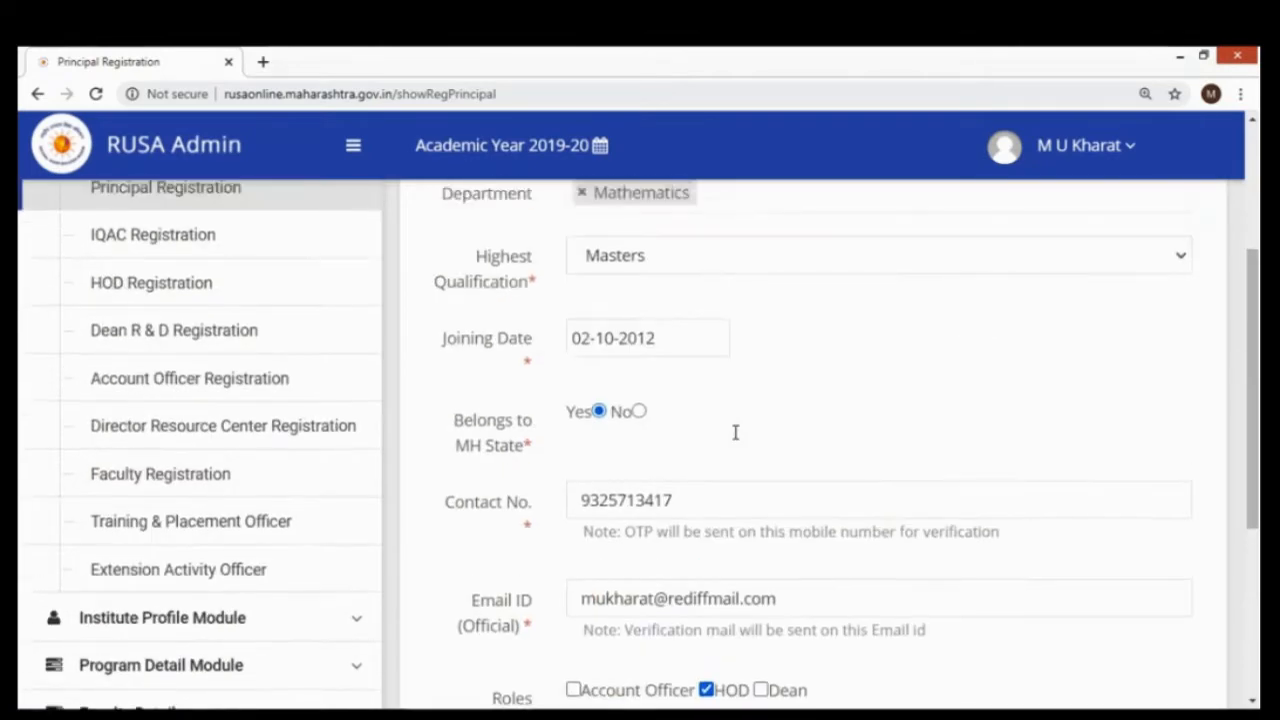
{"action": "scroll", "coordinate": [786, 443], "scroll_direction": "down", "scroll_amount": 1}
{"action": "scroll", "coordinate": [786, 443], "scroll_direction": "down", "scroll_amount": 4}
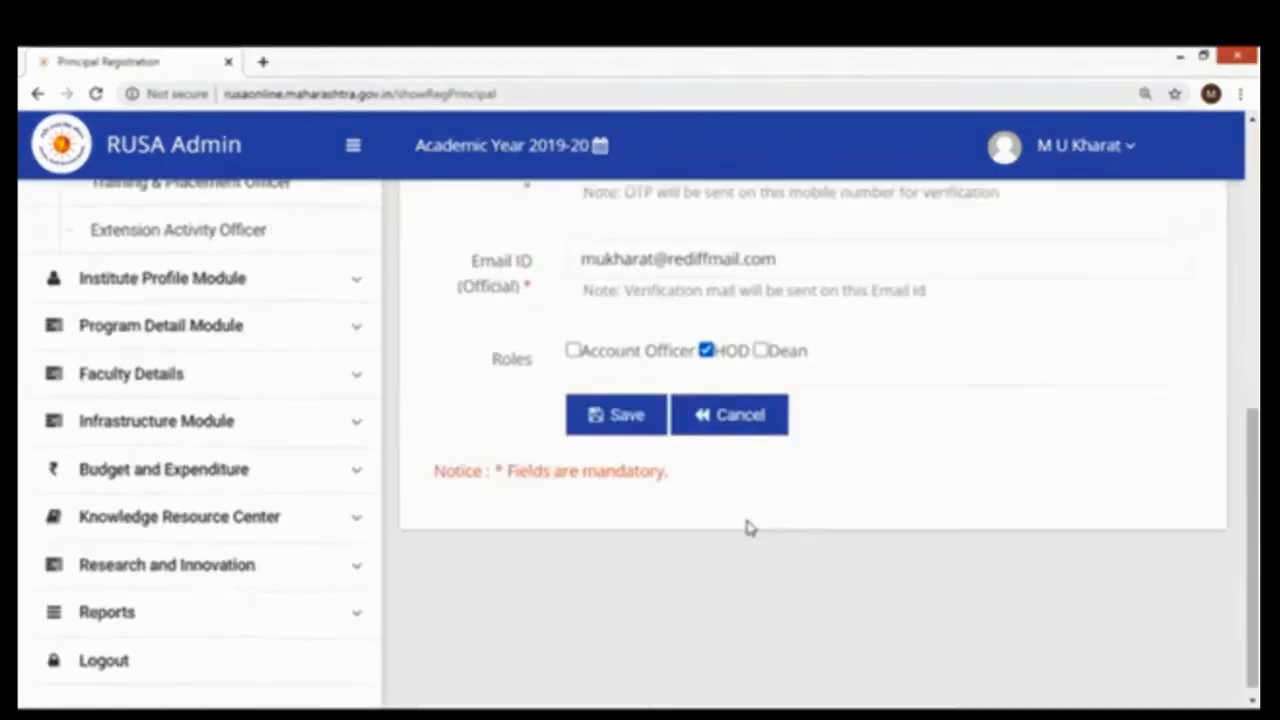
{"action": "left_click", "coordinate": [738, 407]}
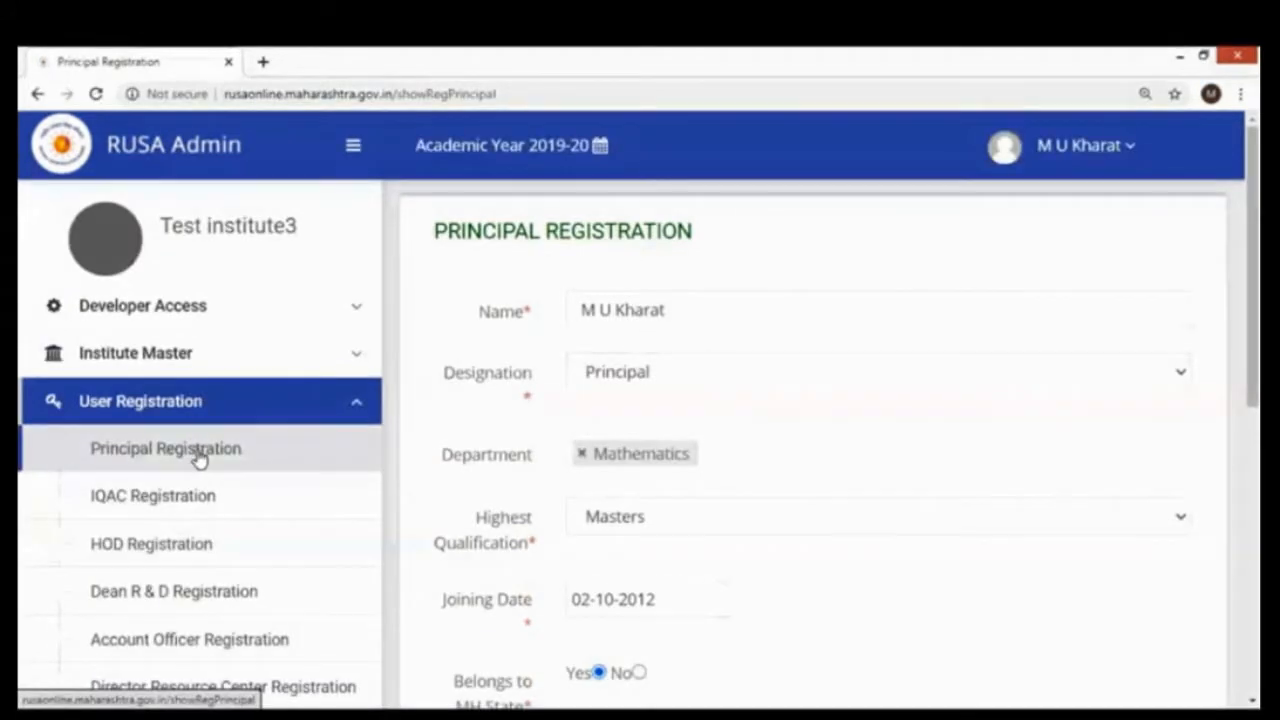
Open the IQAC registration list and bring up a blank form for adding an IQAC user.
{"action": "scroll", "coordinate": [210, 440], "scroll_direction": "down", "scroll_amount": 1}
{"action": "scroll", "coordinate": [530, 357], "scroll_direction": "up", "scroll_amount": 1}
{"action": "left_click", "coordinate": [162, 505]}
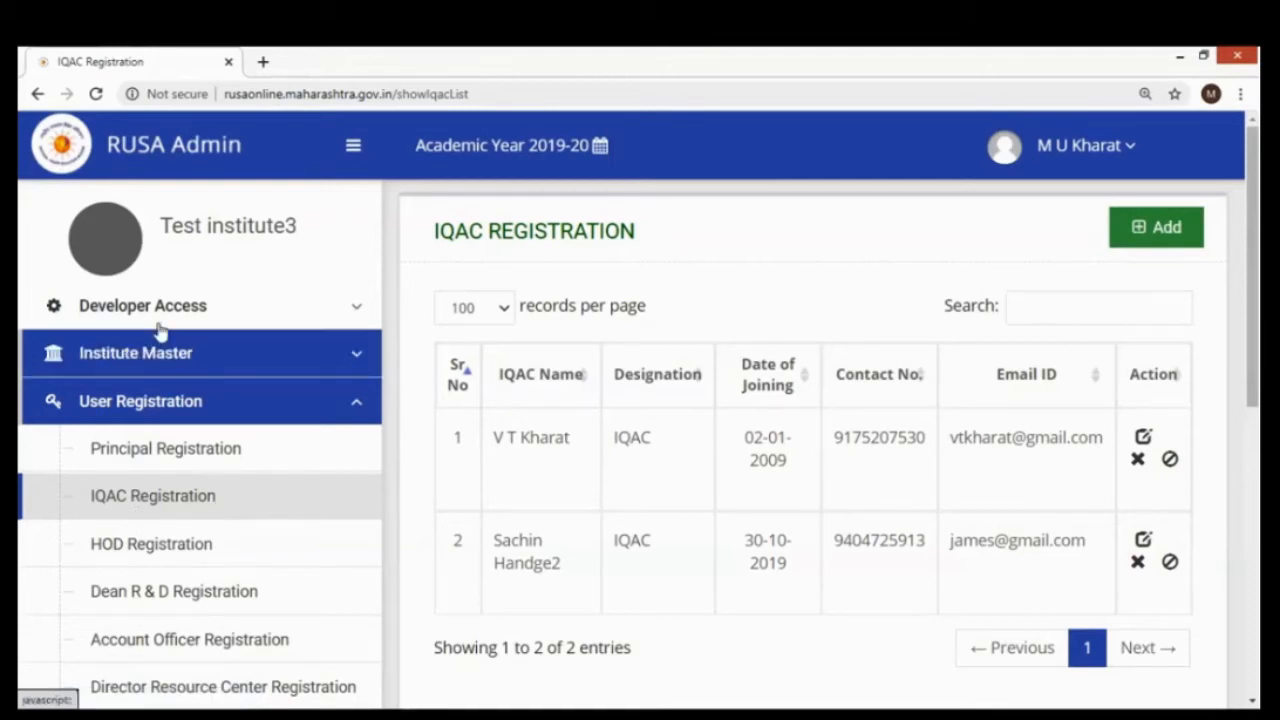
{"action": "left_click", "coordinate": [1166, 230]}
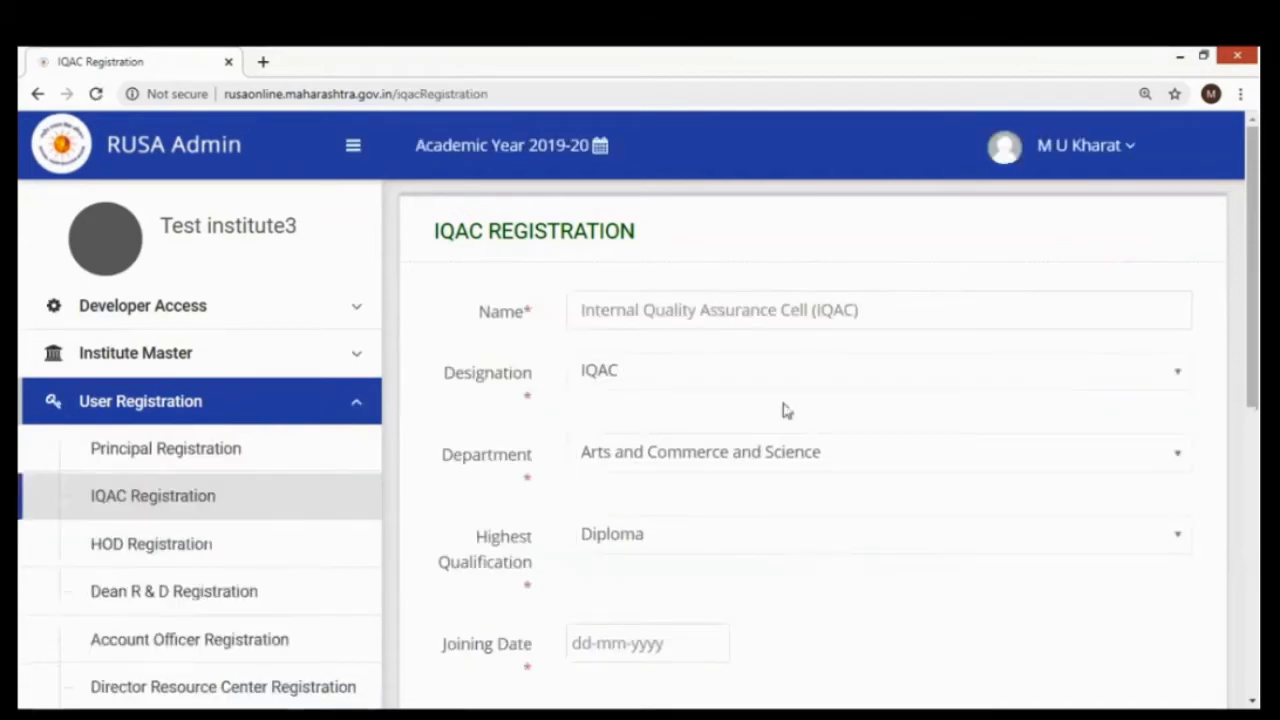
Examine the fields and roles of the blank IQAC registration form, including the departments available for selection.
{"action": "scroll", "coordinate": [806, 390], "scroll_direction": "down", "scroll_amount": 5}
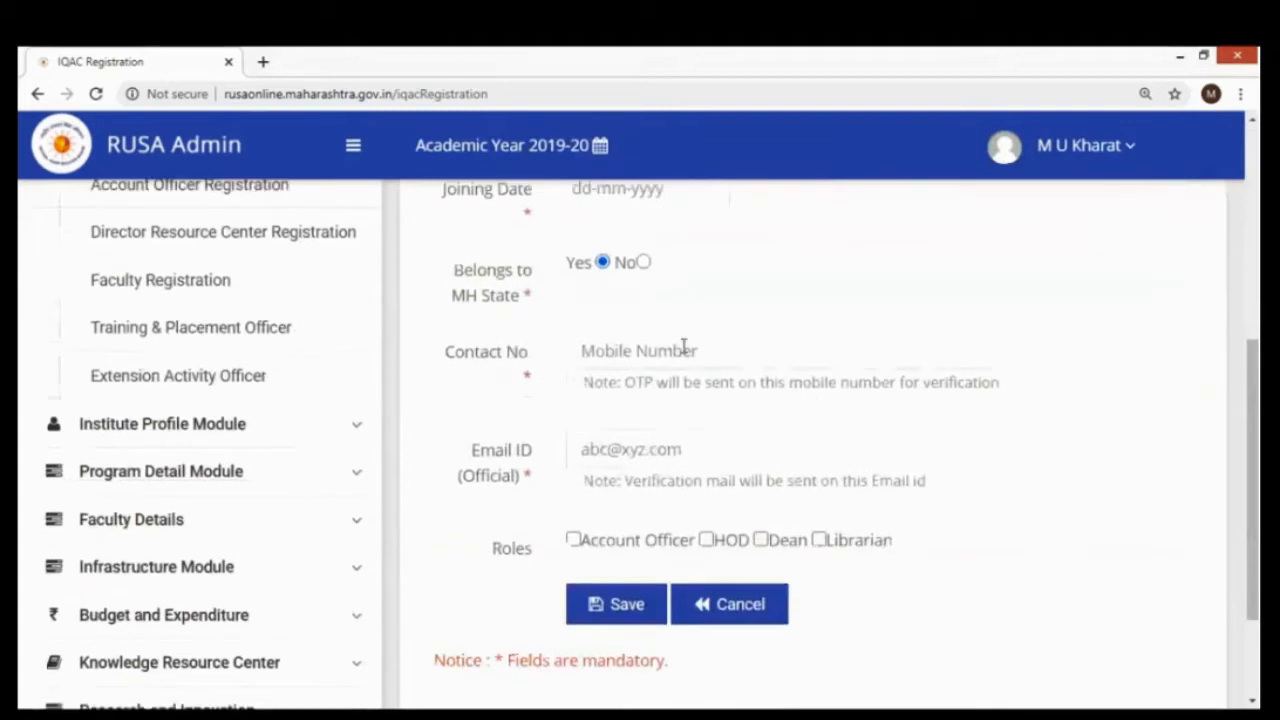
{"action": "scroll", "coordinate": [691, 460], "scroll_direction": "up", "scroll_amount": 2}
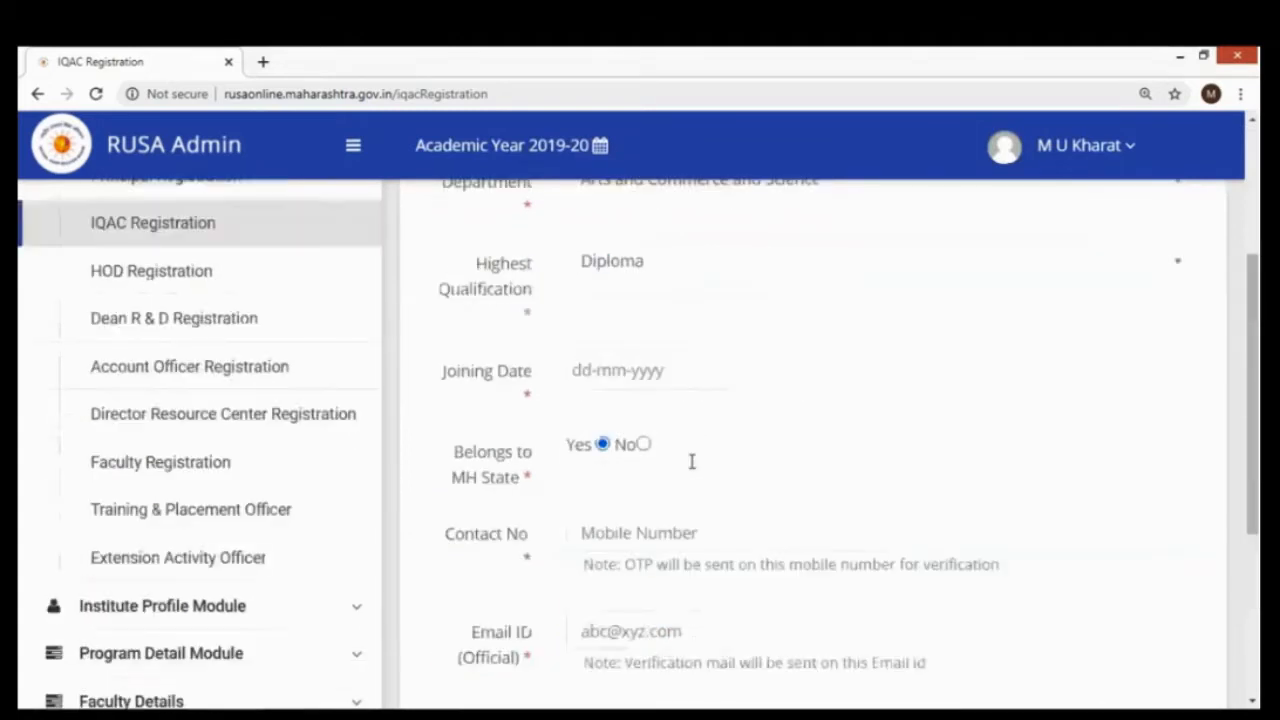
{"action": "scroll", "coordinate": [733, 375], "scroll_direction": "up", "scroll_amount": 1}
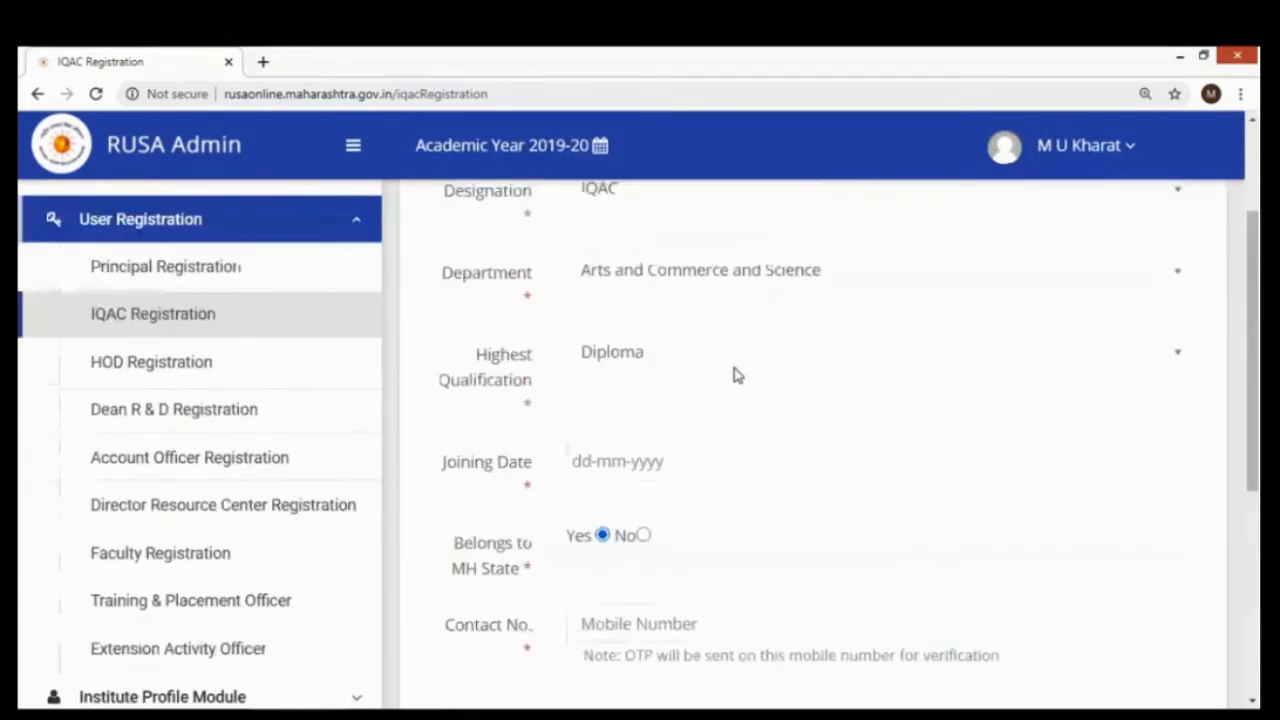
{"action": "scroll", "coordinate": [733, 375], "scroll_direction": "up", "scroll_amount": 1}
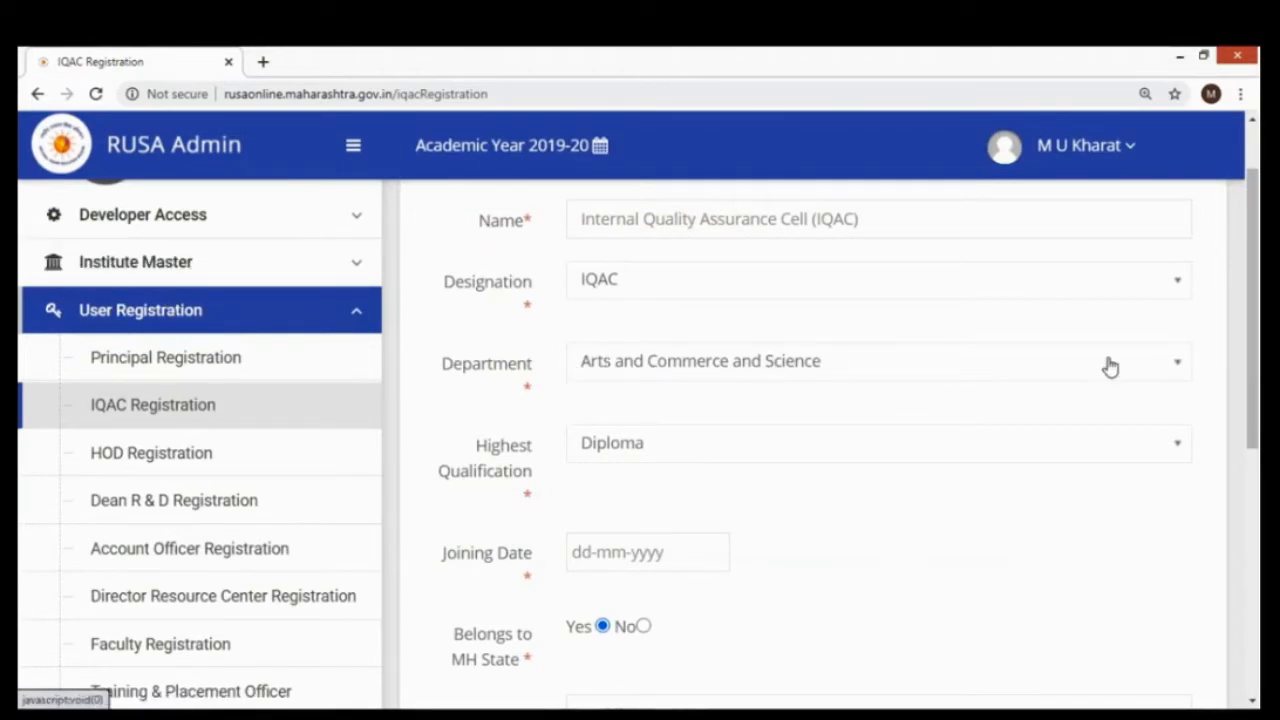
{"action": "left_click", "coordinate": [1172, 366]}
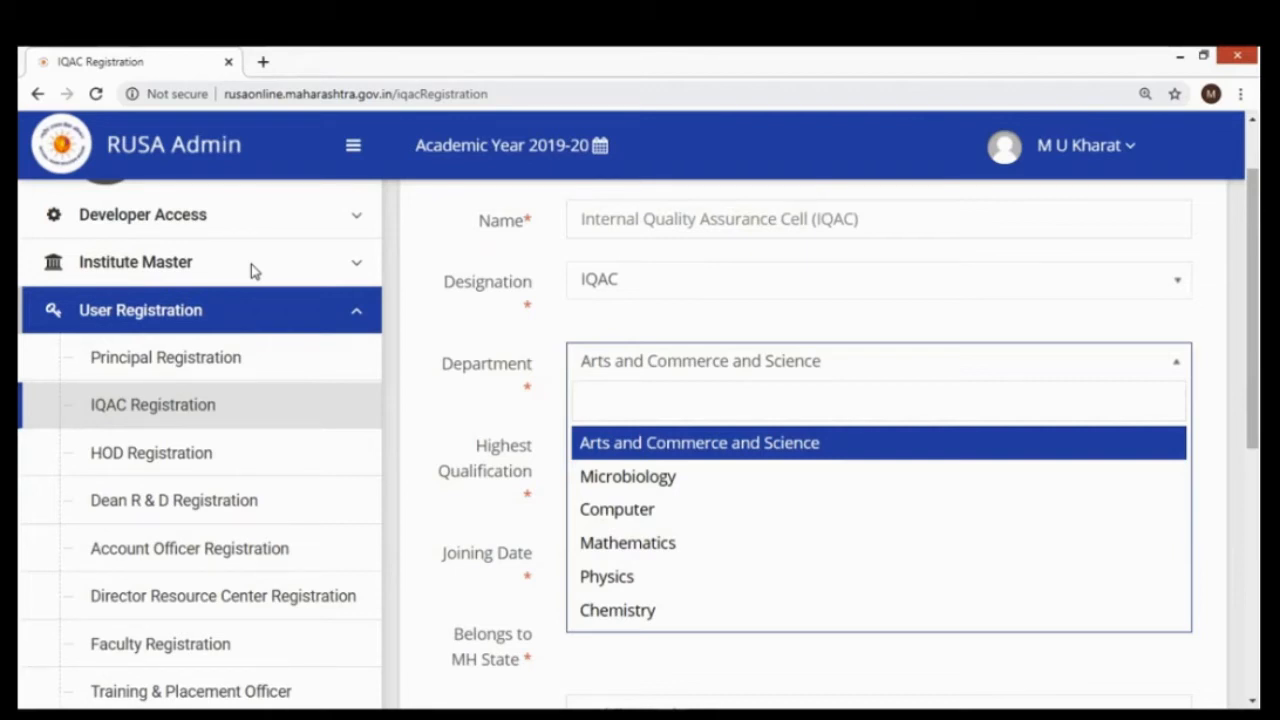
{"action": "left_click", "coordinate": [627, 327]}
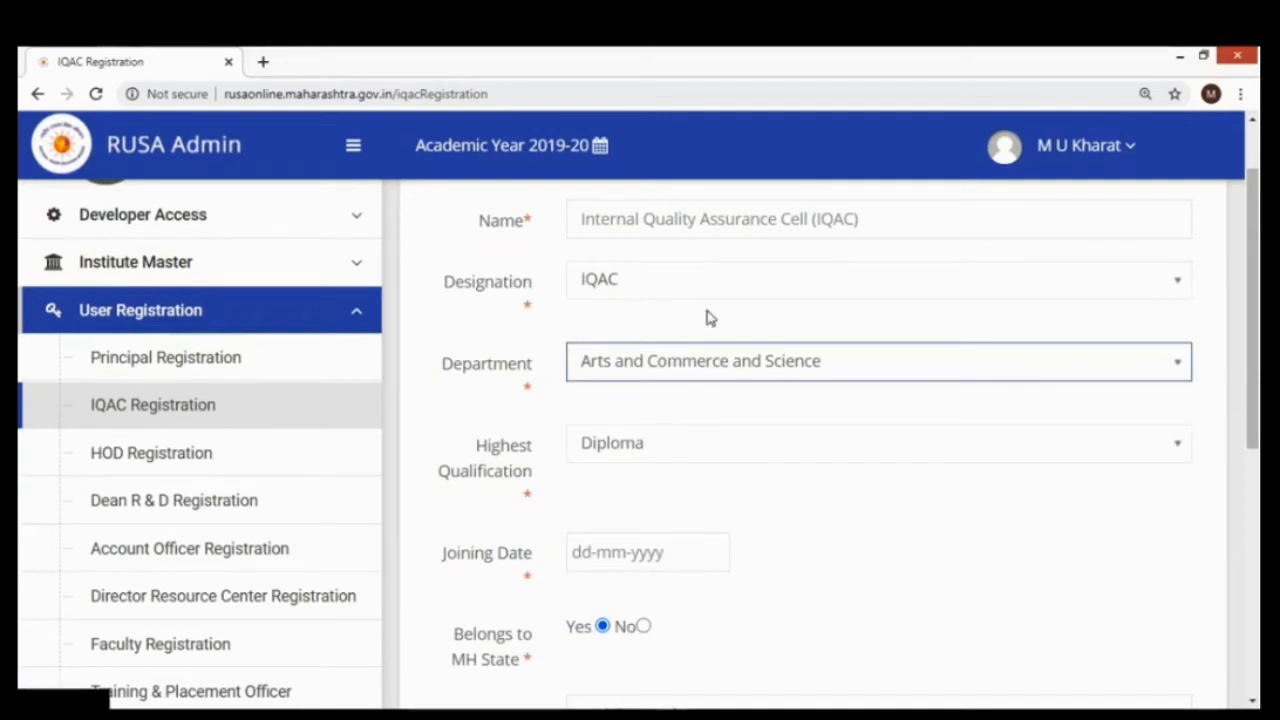
{"action": "scroll", "coordinate": [712, 420], "scroll_direction": "down", "scroll_amount": 1}
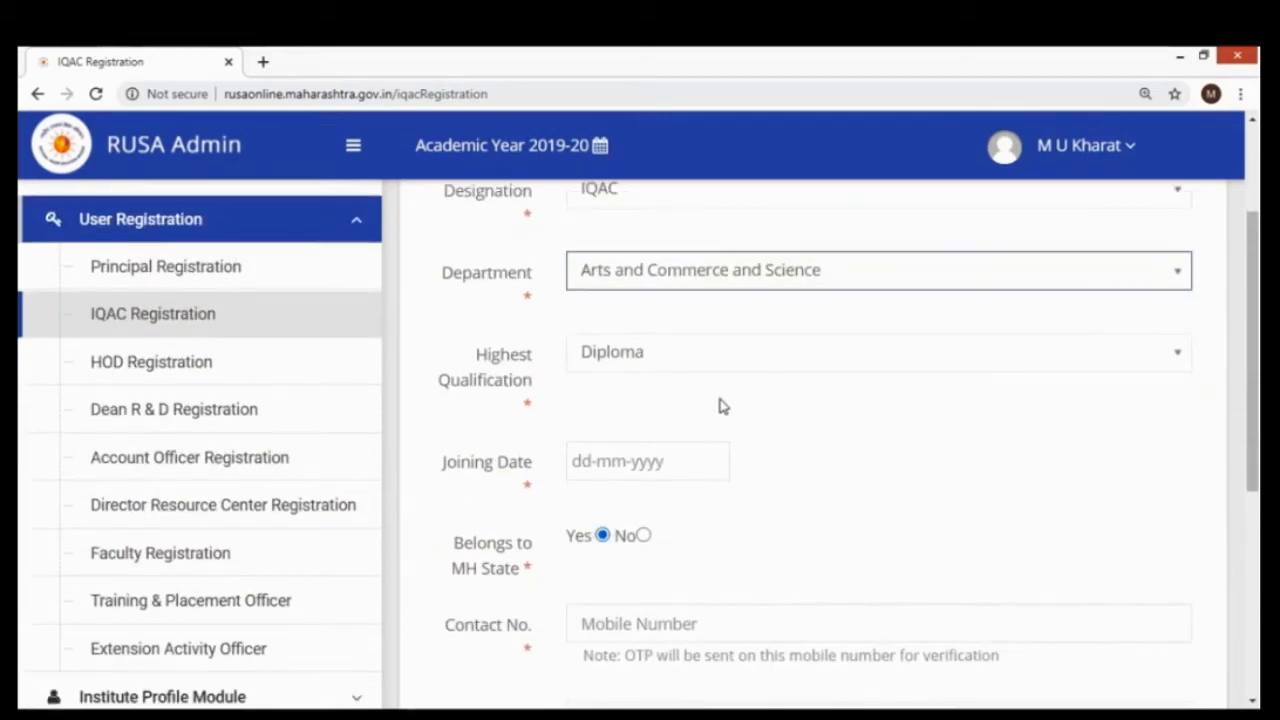
{"action": "scroll", "coordinate": [726, 394], "scroll_direction": "up", "scroll_amount": 2}
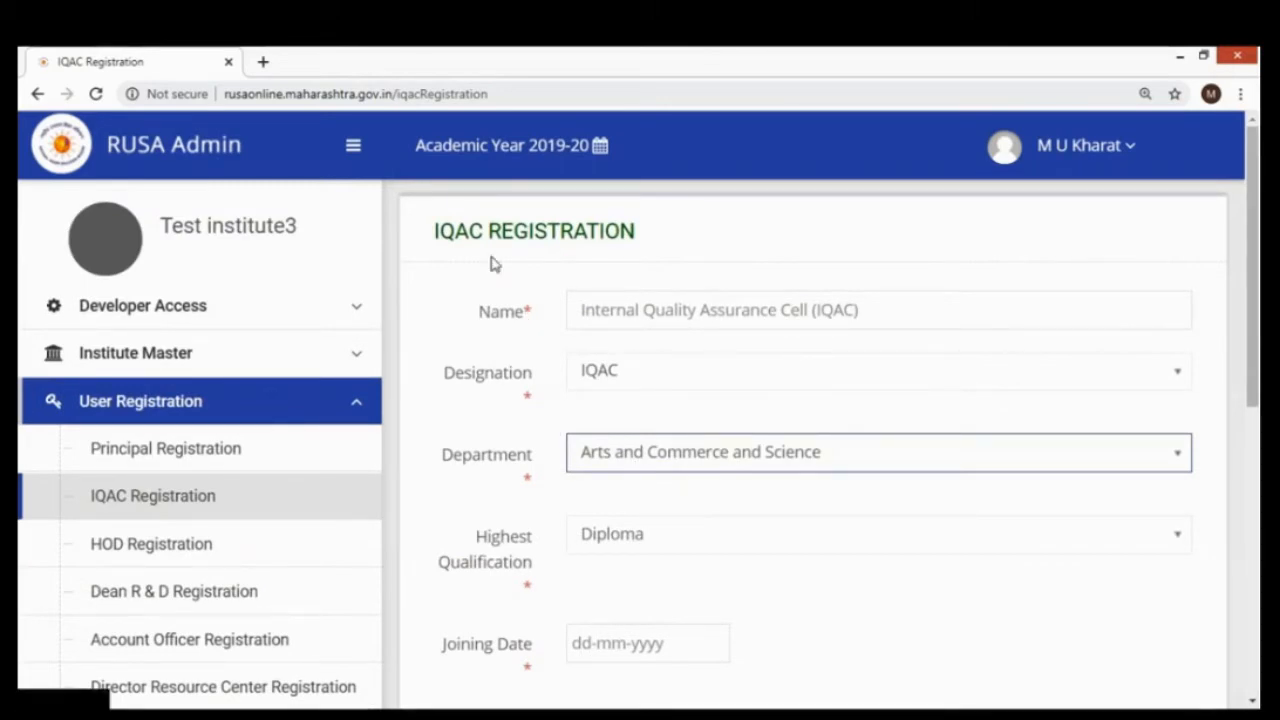
{"action": "scroll", "coordinate": [689, 534], "scroll_direction": "down", "scroll_amount": 1}
{"action": "scroll", "coordinate": [691, 531], "scroll_direction": "up", "scroll_amount": 1}
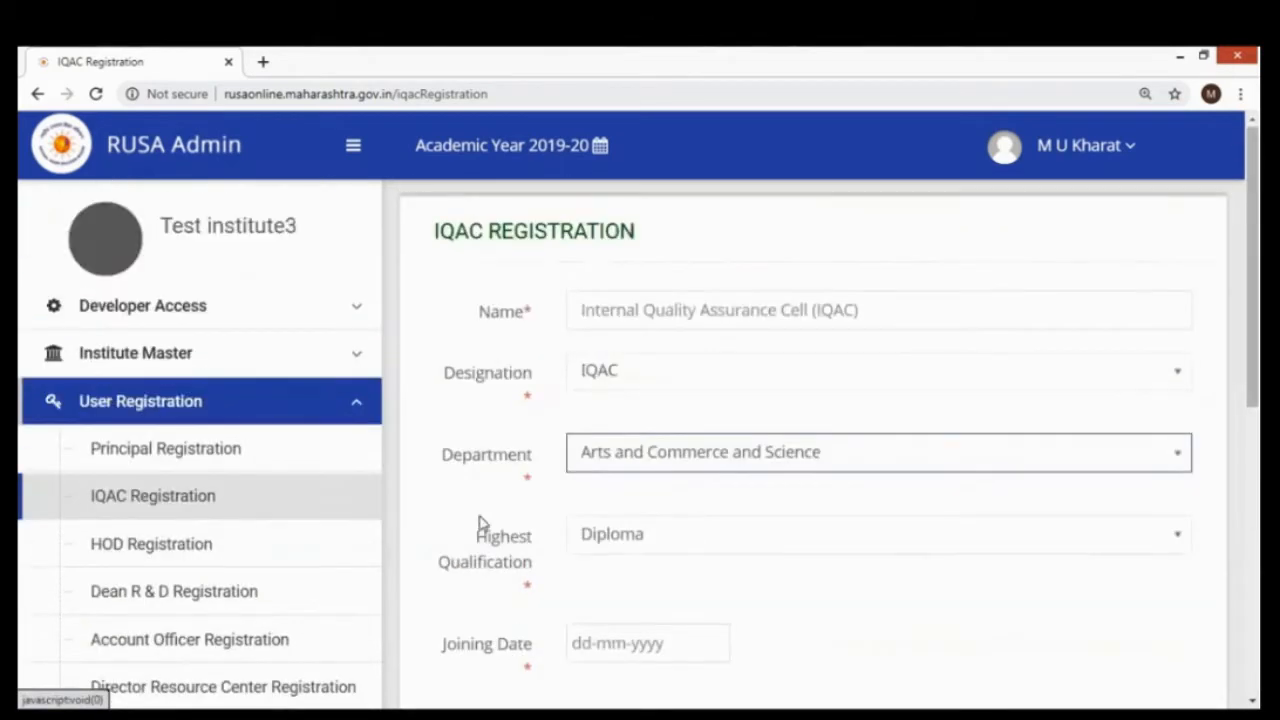
{"action": "left_click", "coordinate": [398, 356]}
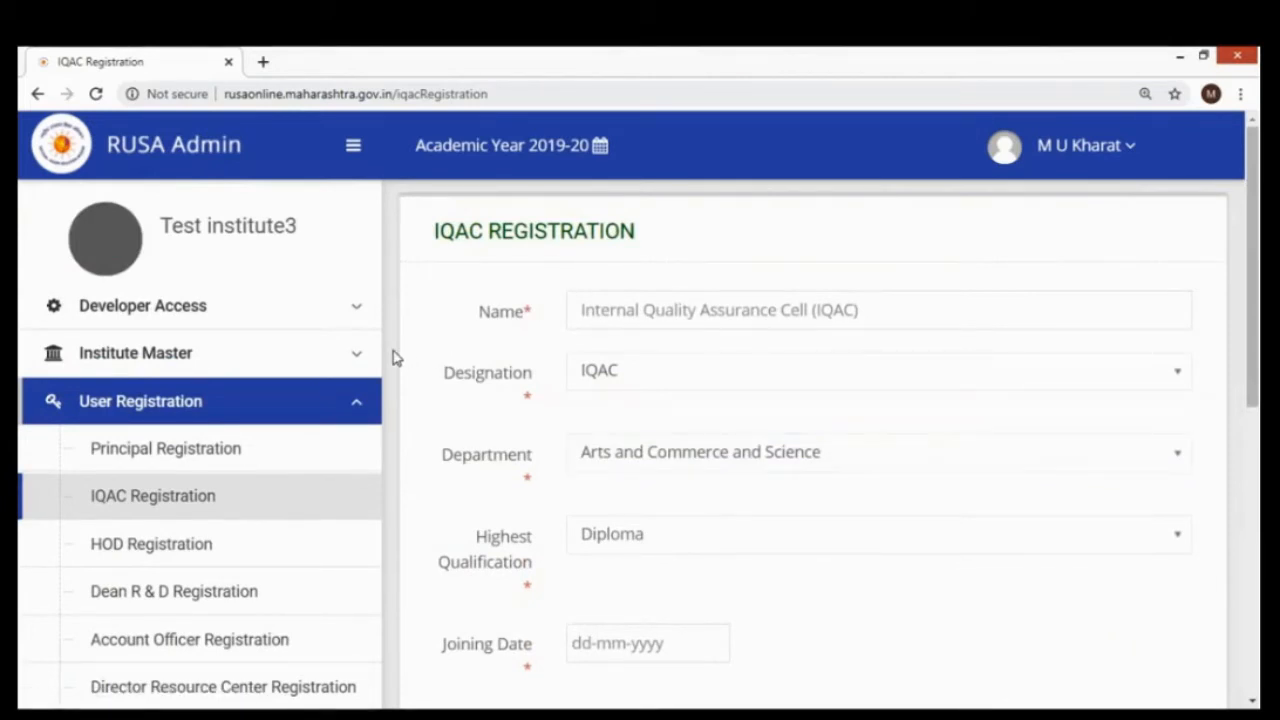
Return to the IQAC registration list and look over the other user registration types offered.
{"action": "left_click", "coordinate": [180, 502]}
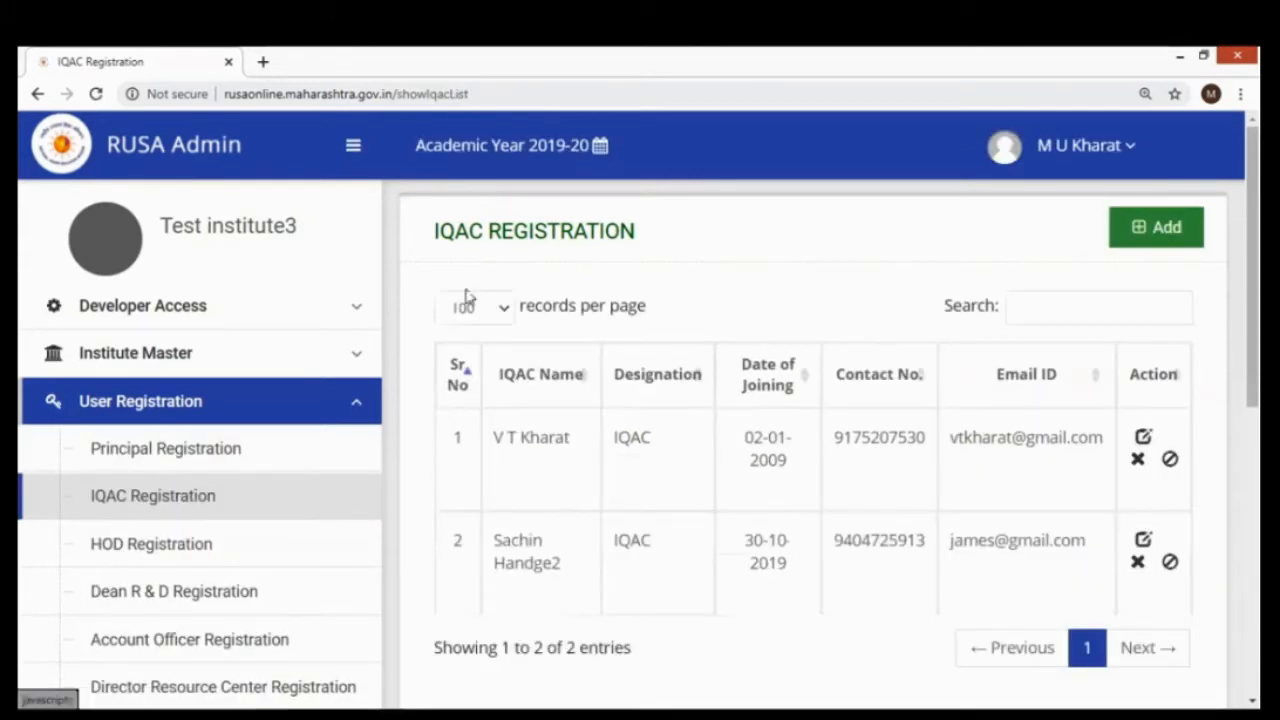
{"action": "scroll", "coordinate": [345, 452], "scroll_direction": "down", "scroll_amount": 1}
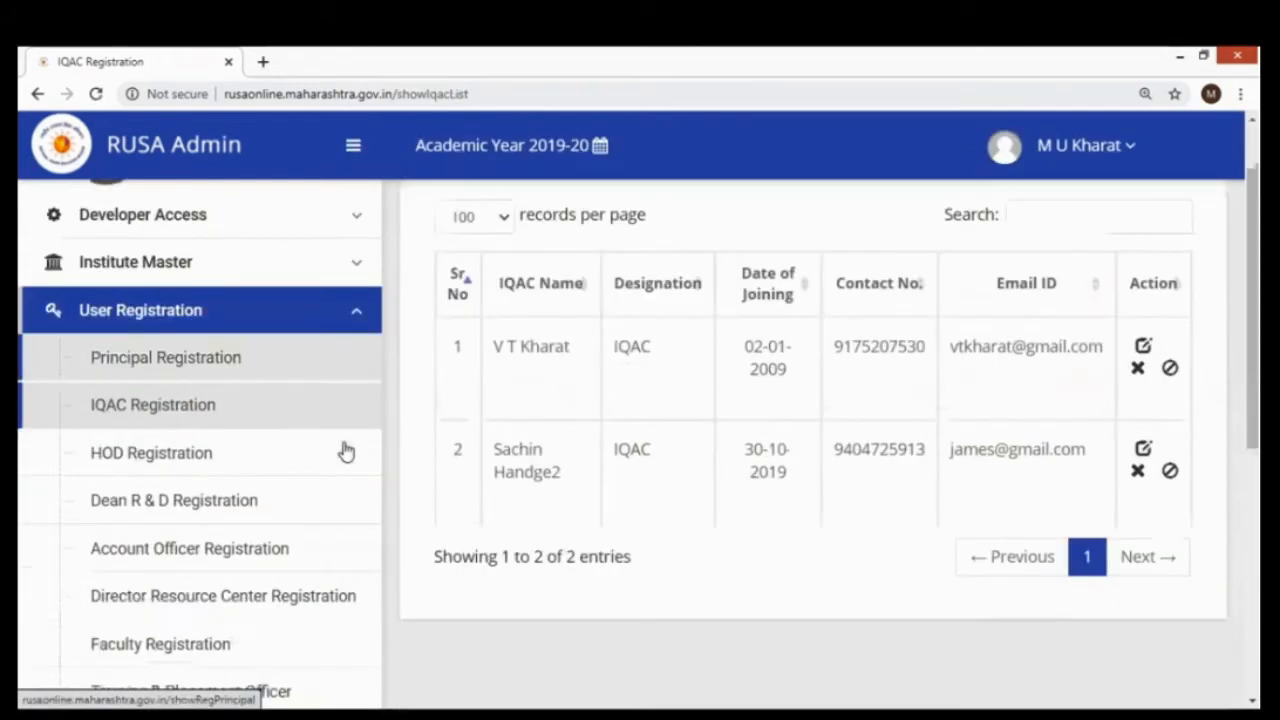
{"action": "scroll", "coordinate": [345, 452], "scroll_direction": "up", "scroll_amount": 1}
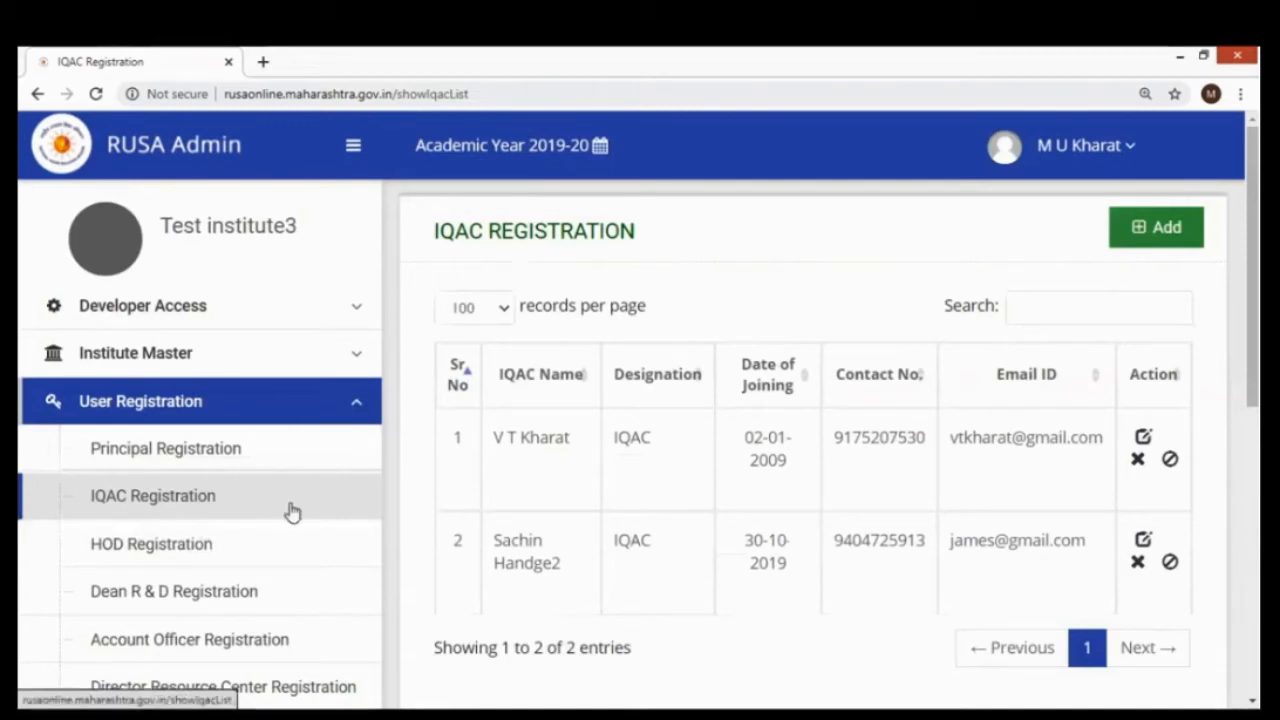
{"action": "scroll", "coordinate": [203, 531], "scroll_direction": "down", "scroll_amount": 1}
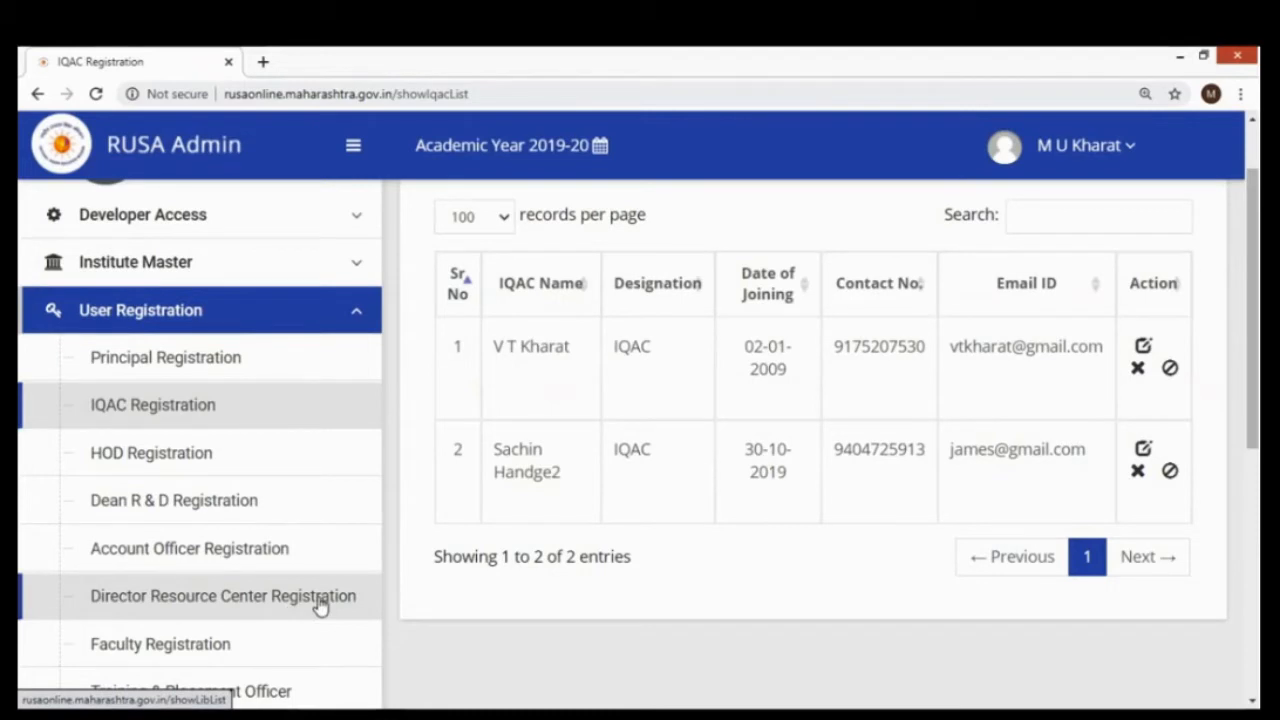
{"action": "scroll", "coordinate": [320, 605], "scroll_direction": "down", "scroll_amount": 1}
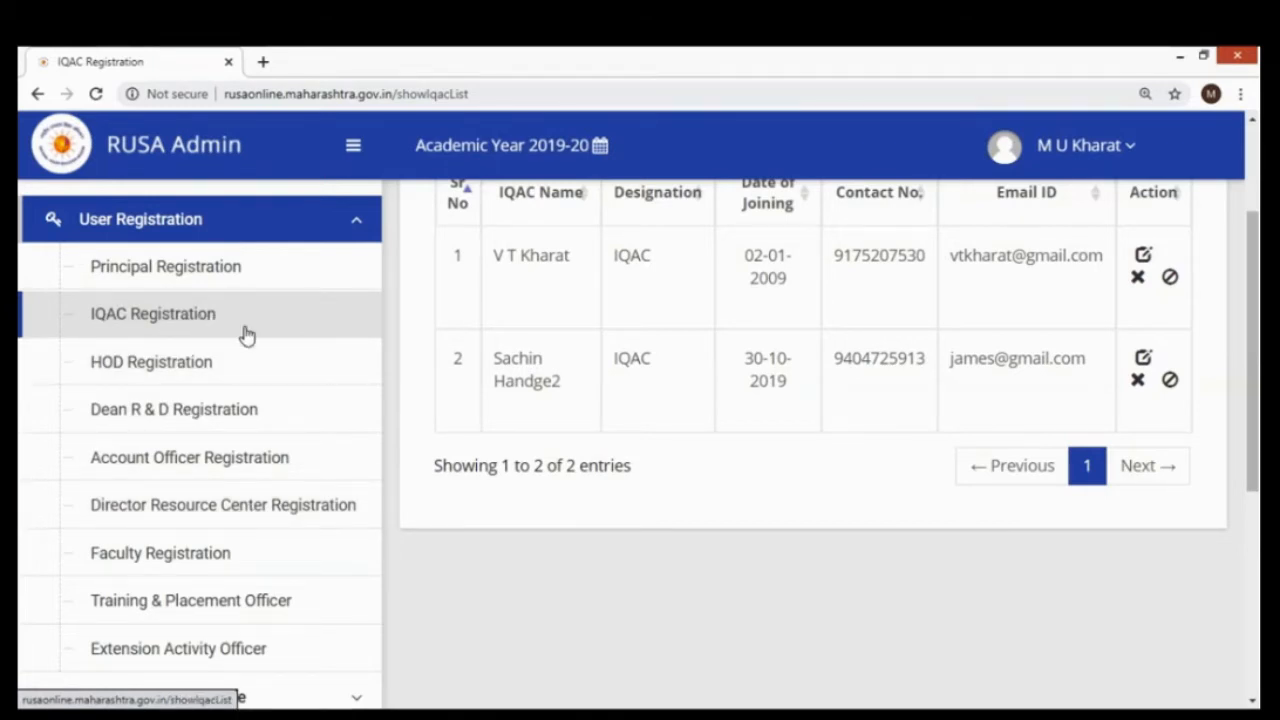
{"action": "scroll", "coordinate": [230, 420], "scroll_direction": "up", "scroll_amount": 1}
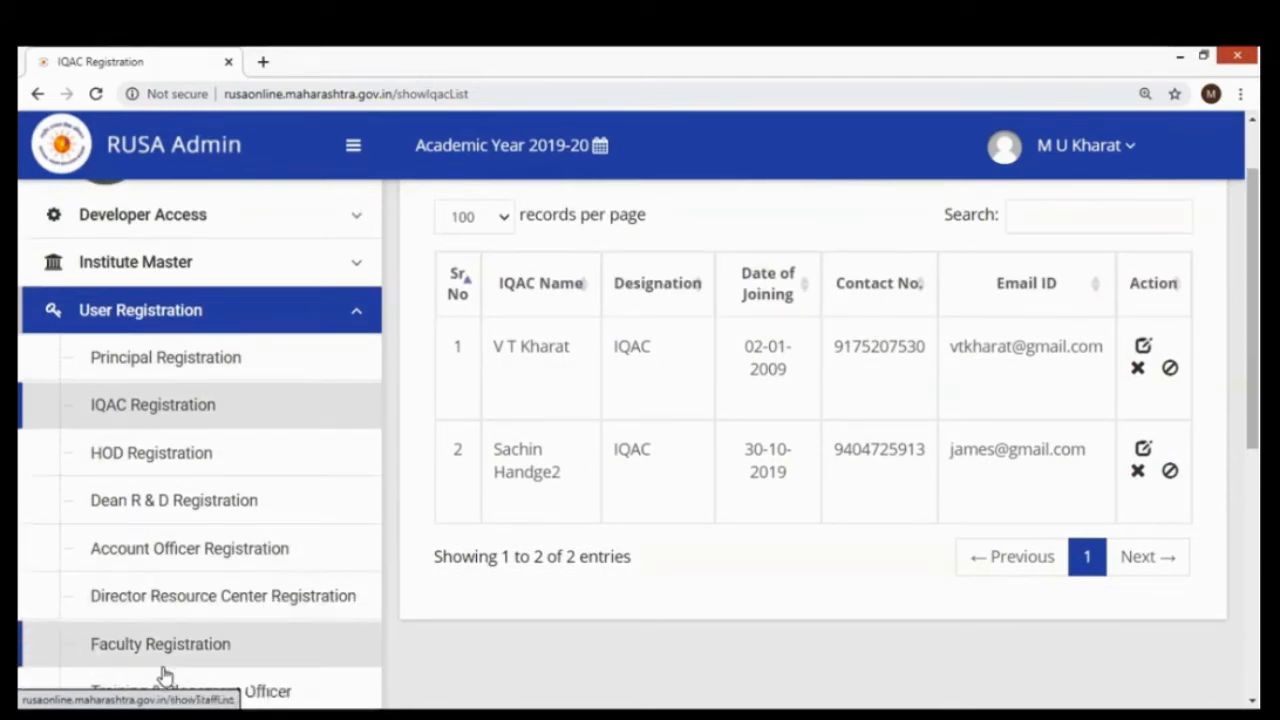
{"action": "scroll", "coordinate": [440, 494], "scroll_direction": "up", "scroll_amount": 1}
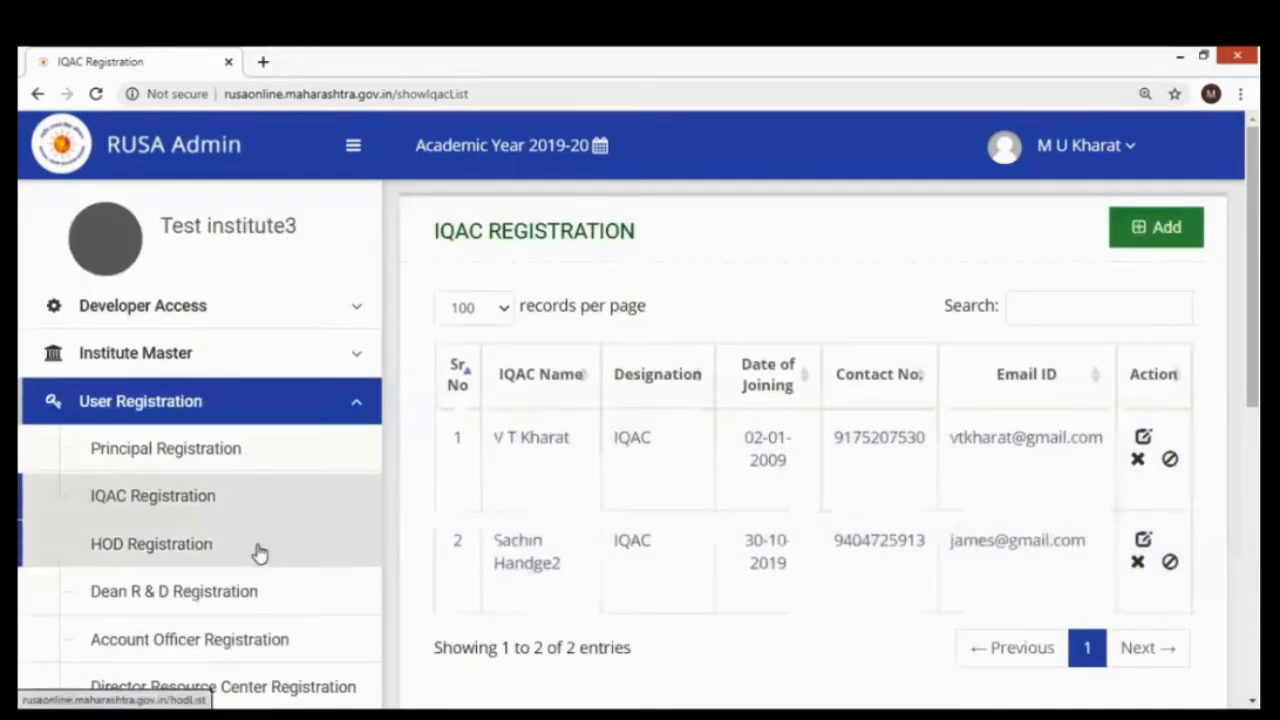
{"action": "scroll", "coordinate": [246, 549], "scroll_direction": "down", "scroll_amount": 1}
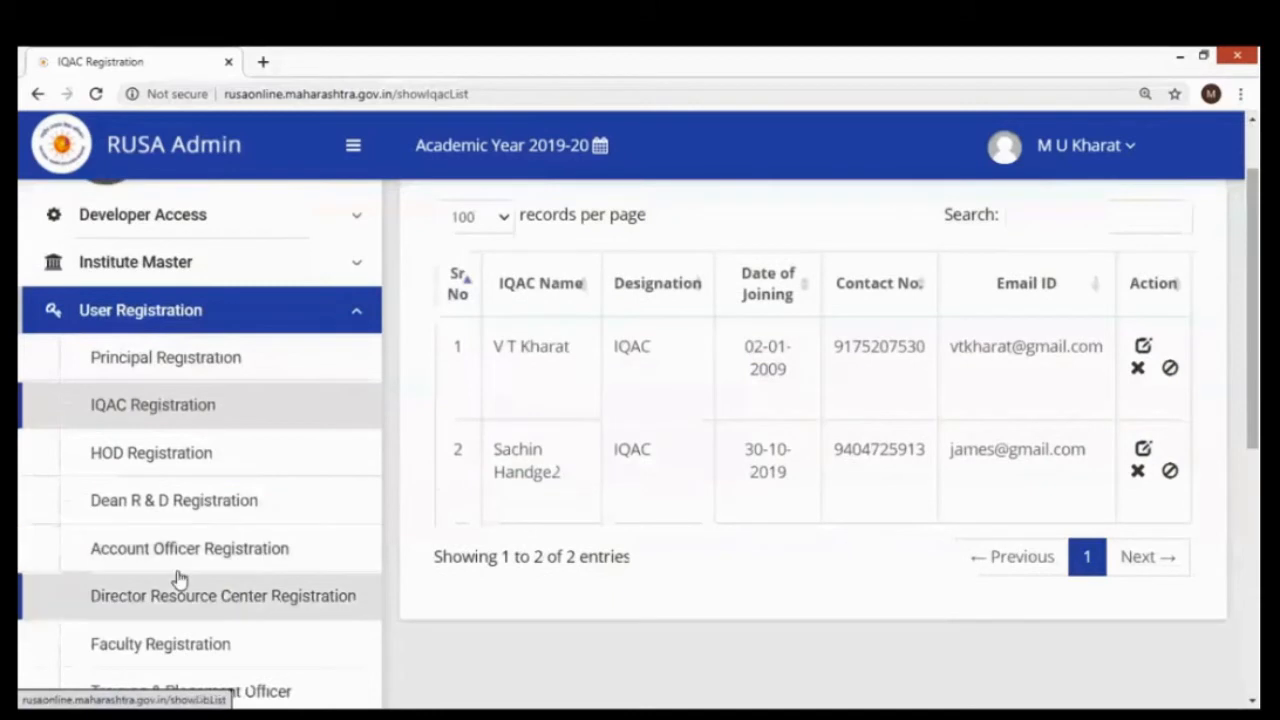
Reload the IQAC registration list and switch to the HOD registration list.
{"action": "left_click", "coordinate": [170, 418]}
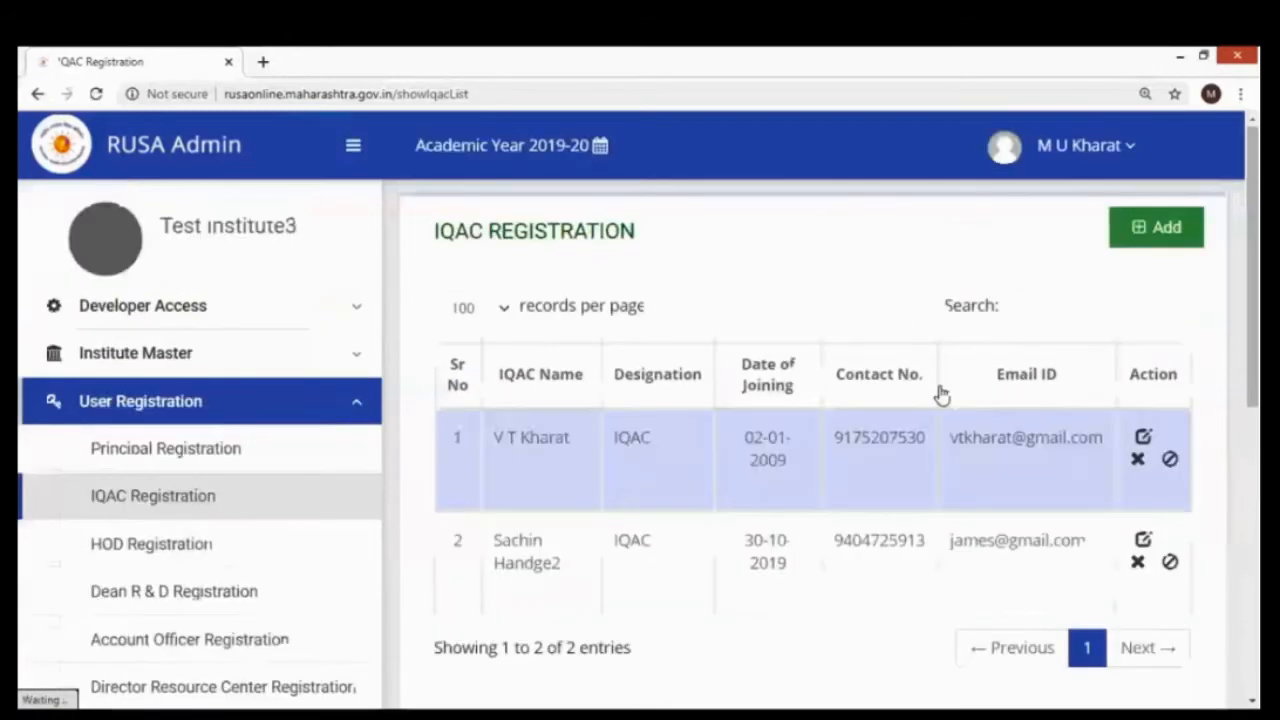
{"action": "scroll", "coordinate": [257, 506], "scroll_direction": "down", "scroll_amount": 2}
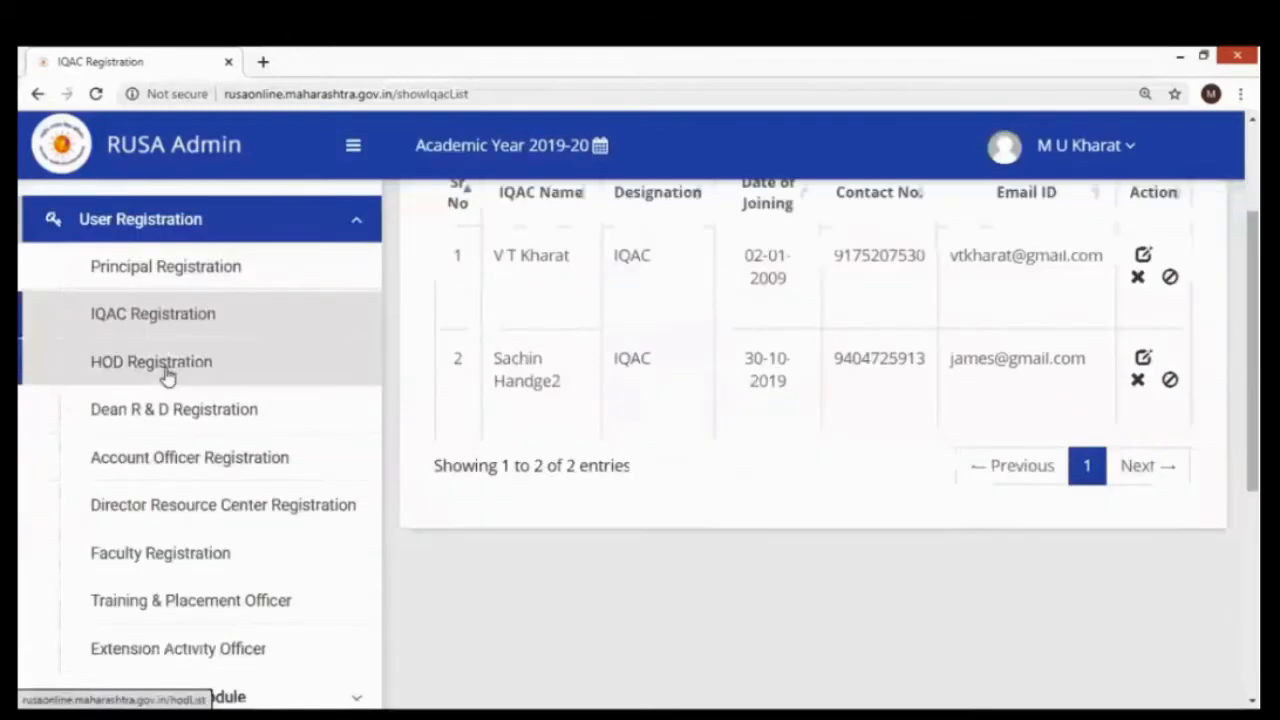
{"action": "left_click", "coordinate": [167, 368]}
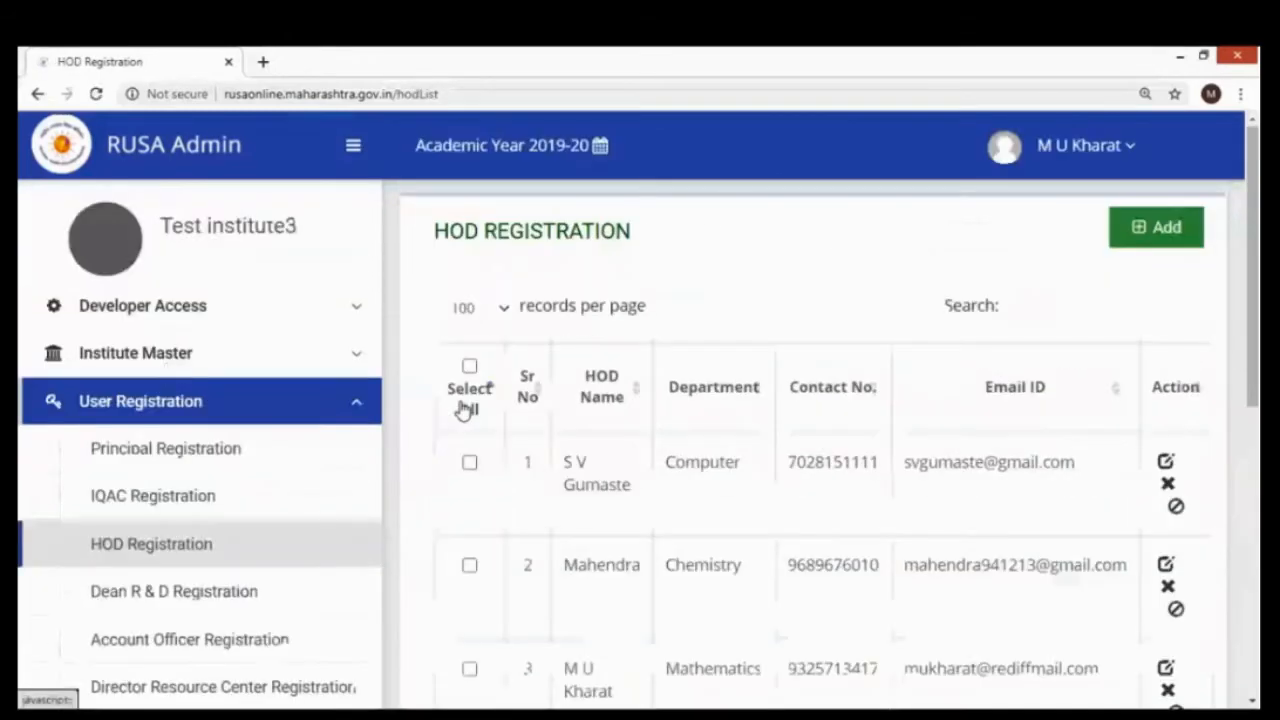